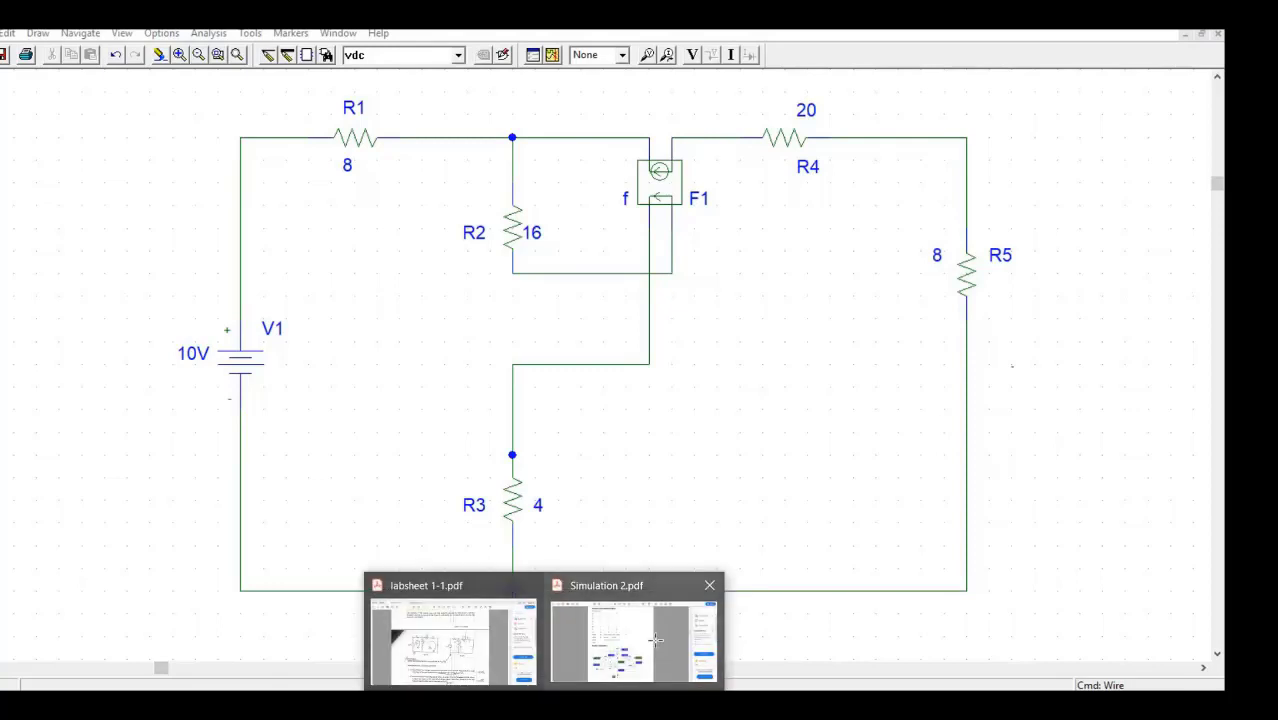
Switch to labsheet 1-1.pdf in the PDF reader and examine the Fig. 5(a) circuit above Exercise 2.
click(662, 648)
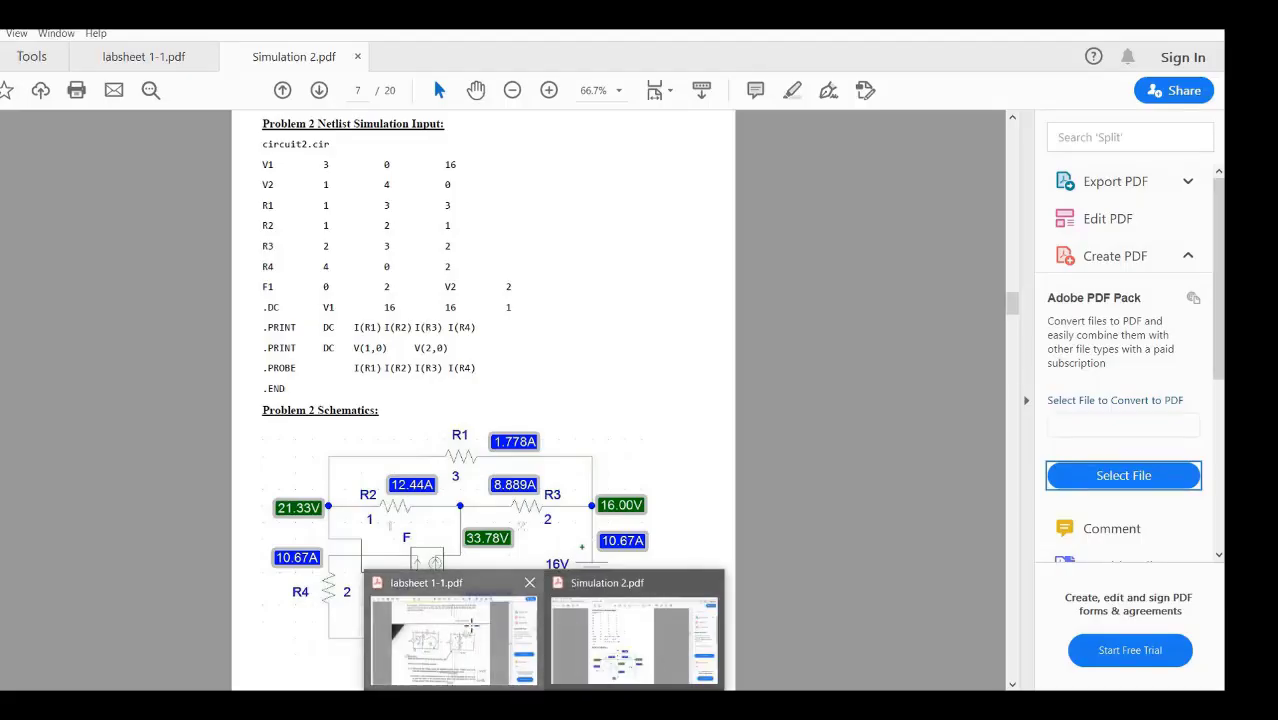
click(470, 630)
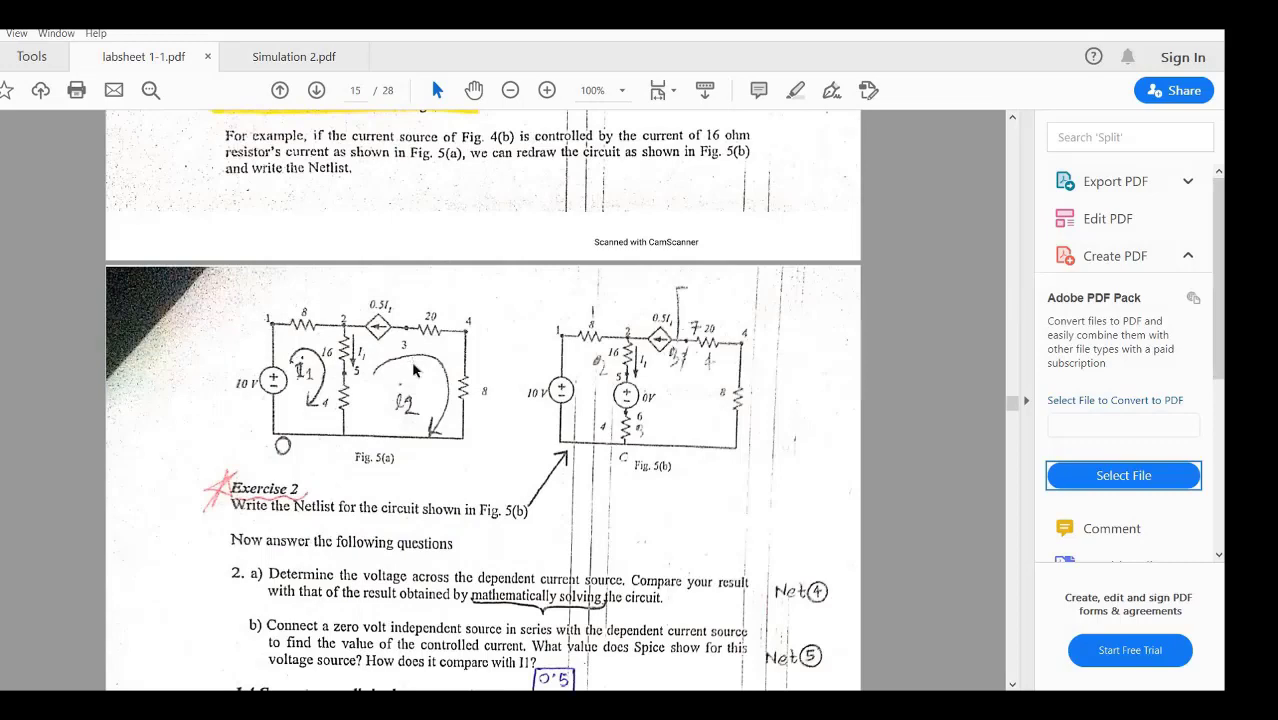
scroll(411, 363, up, 3)
scroll(411, 363, down, 2)
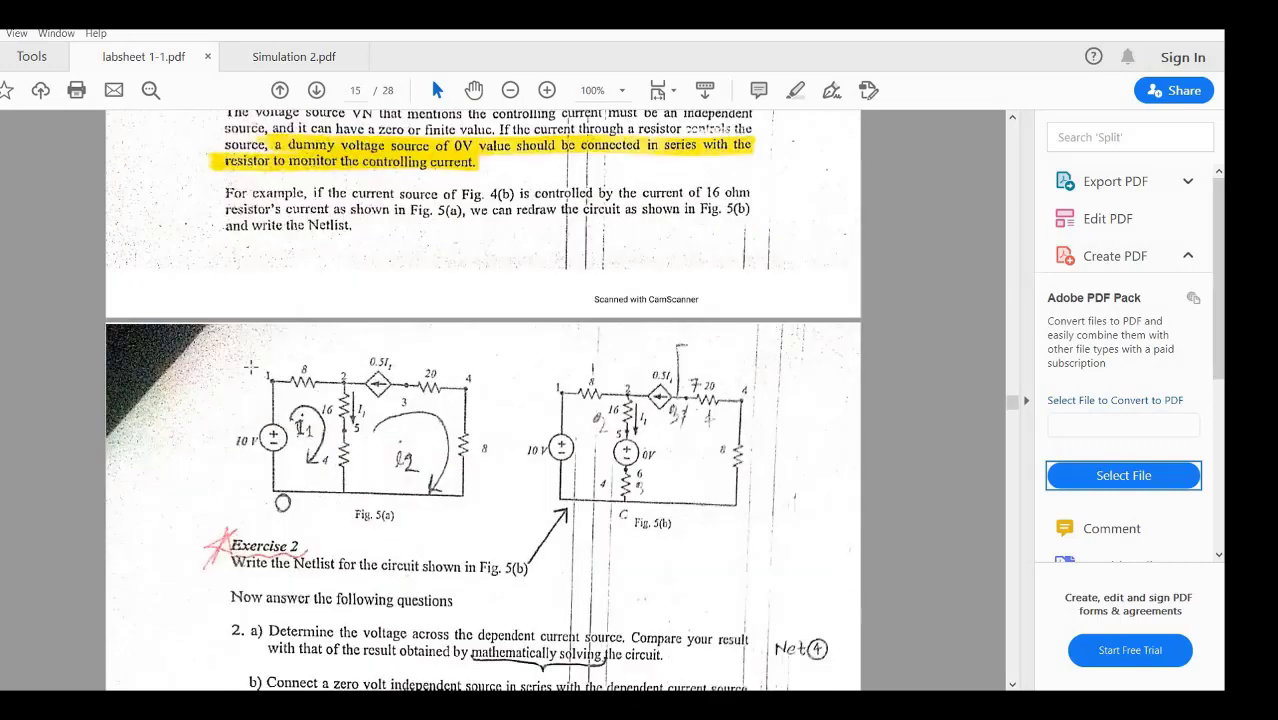
drag(246, 360, 504, 530)
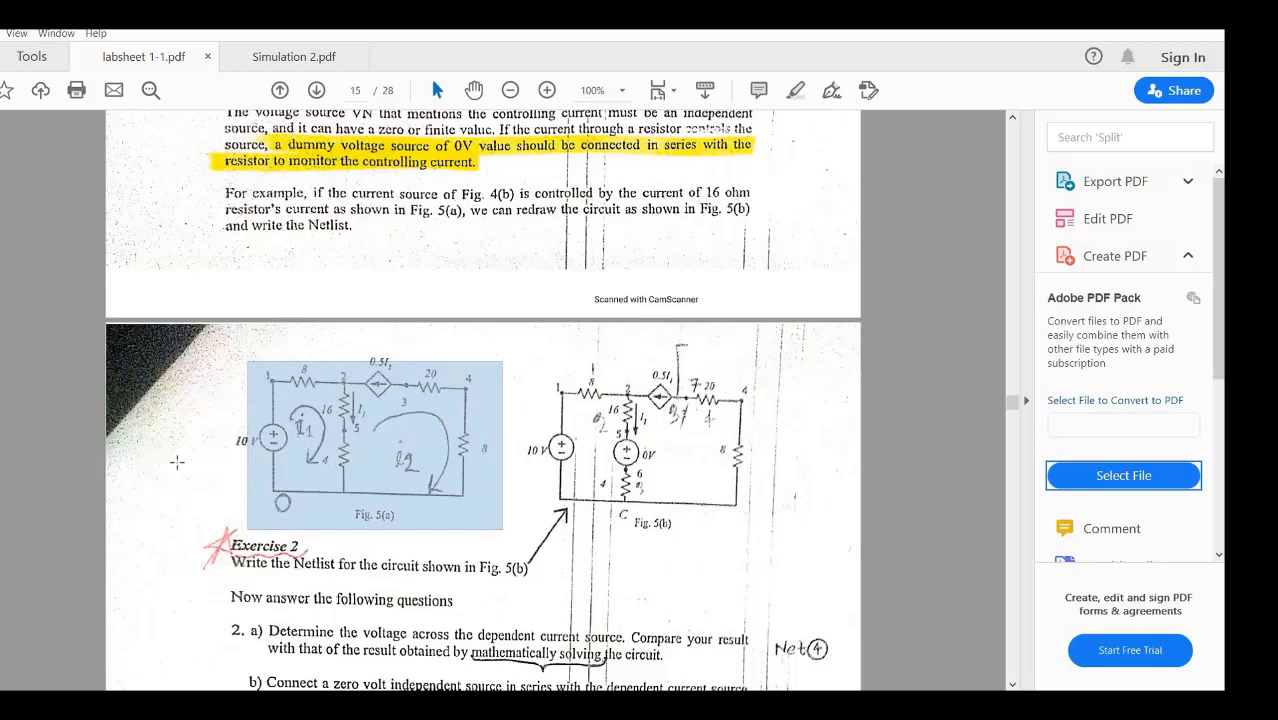
click(191, 467)
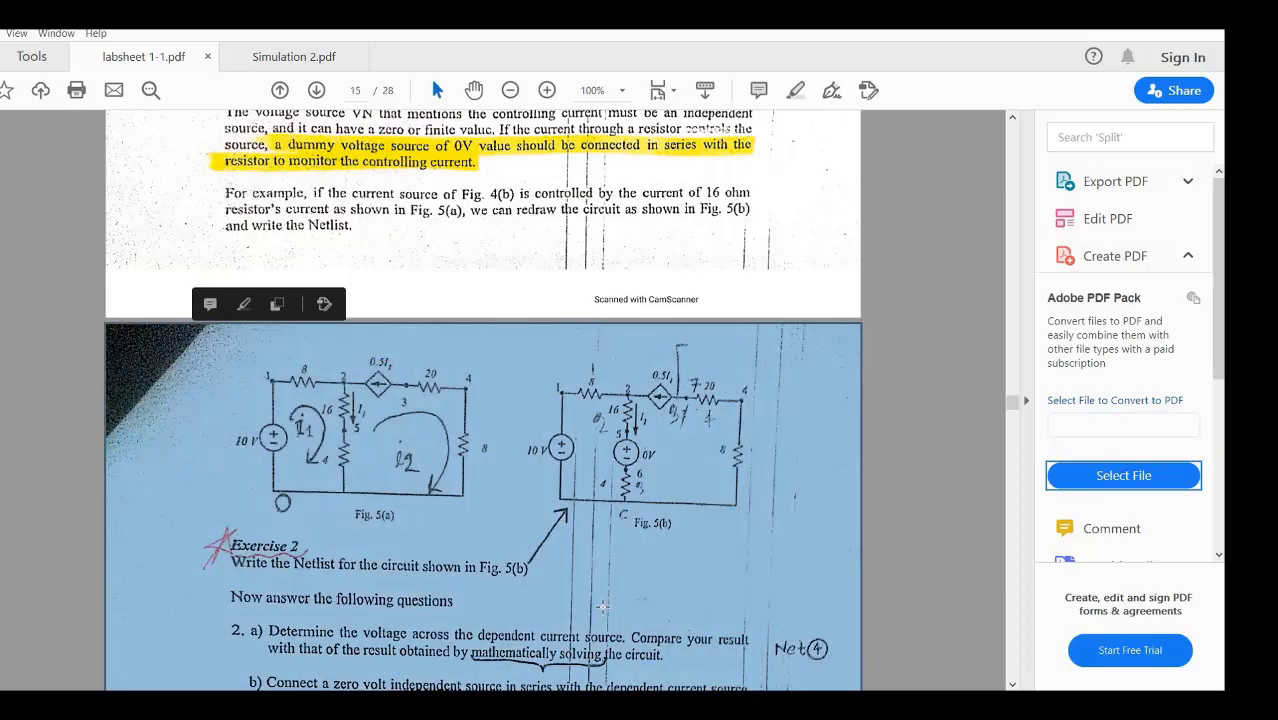
click(603, 607)
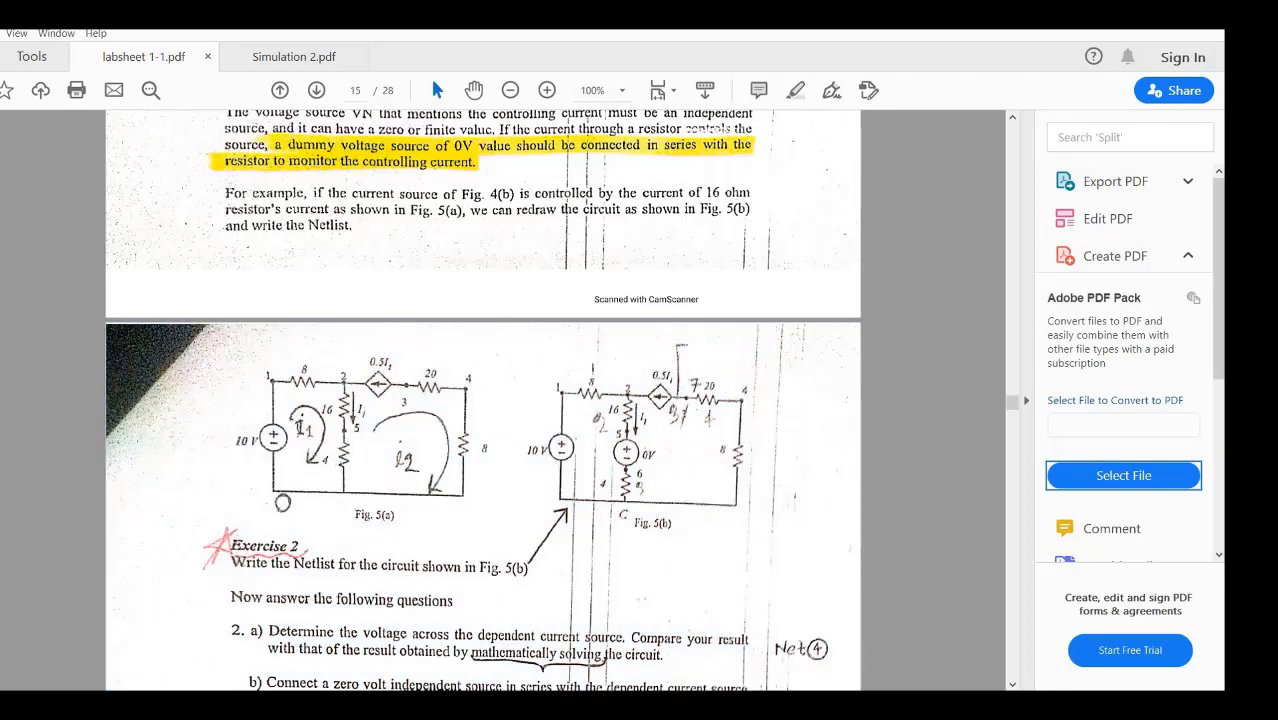
key(alt+Tab)
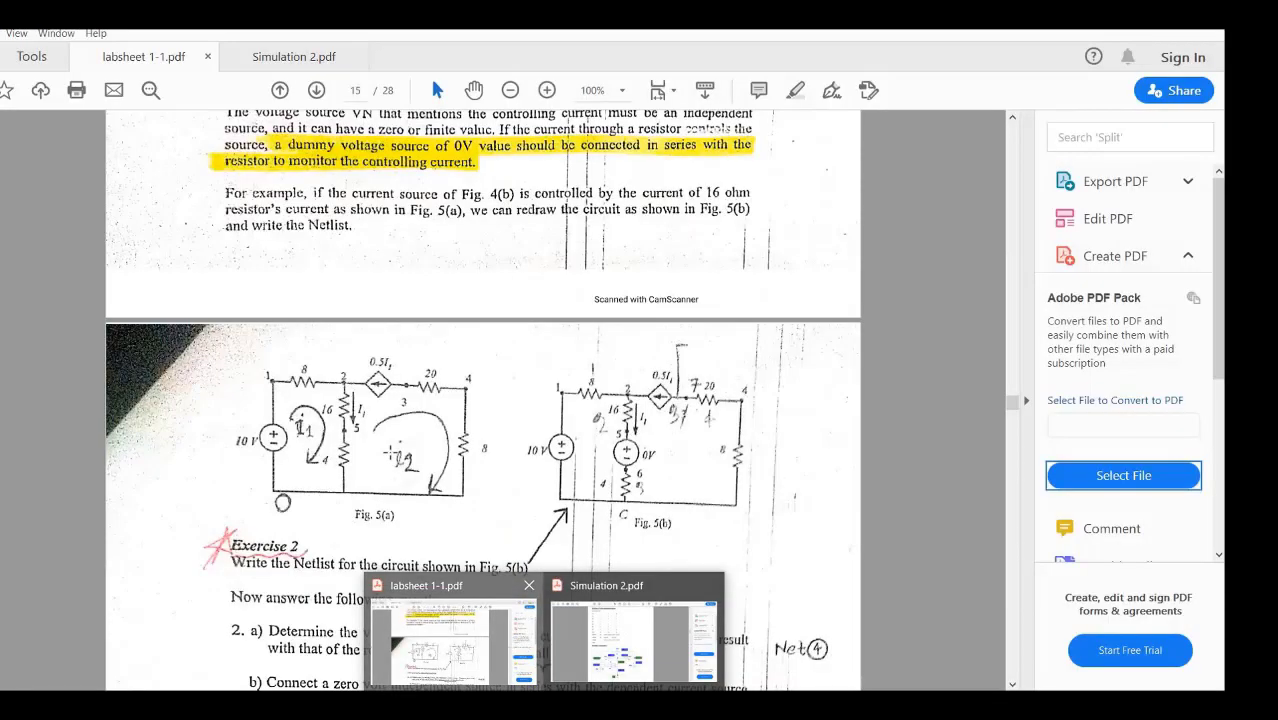
click(508, 634)
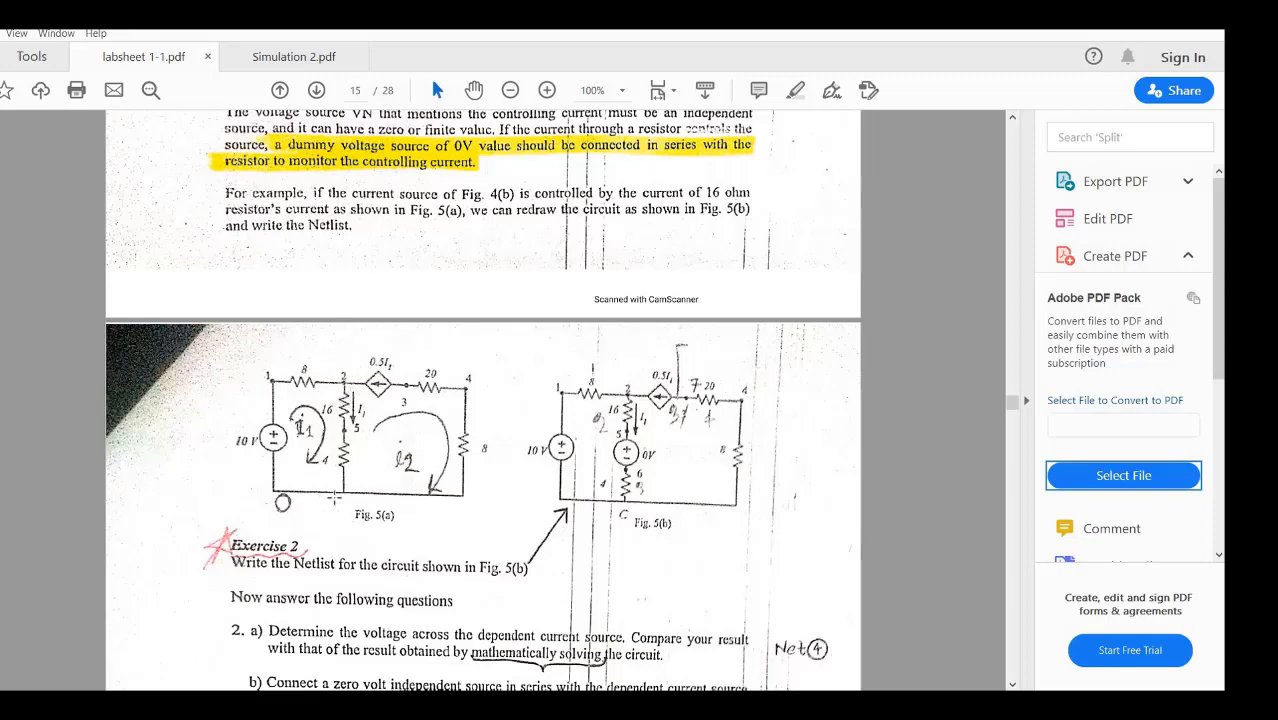
Return to the circuit schematic in PSpice Schematics, show the bias voltages on it and hide them again.
key(alt+Tab)
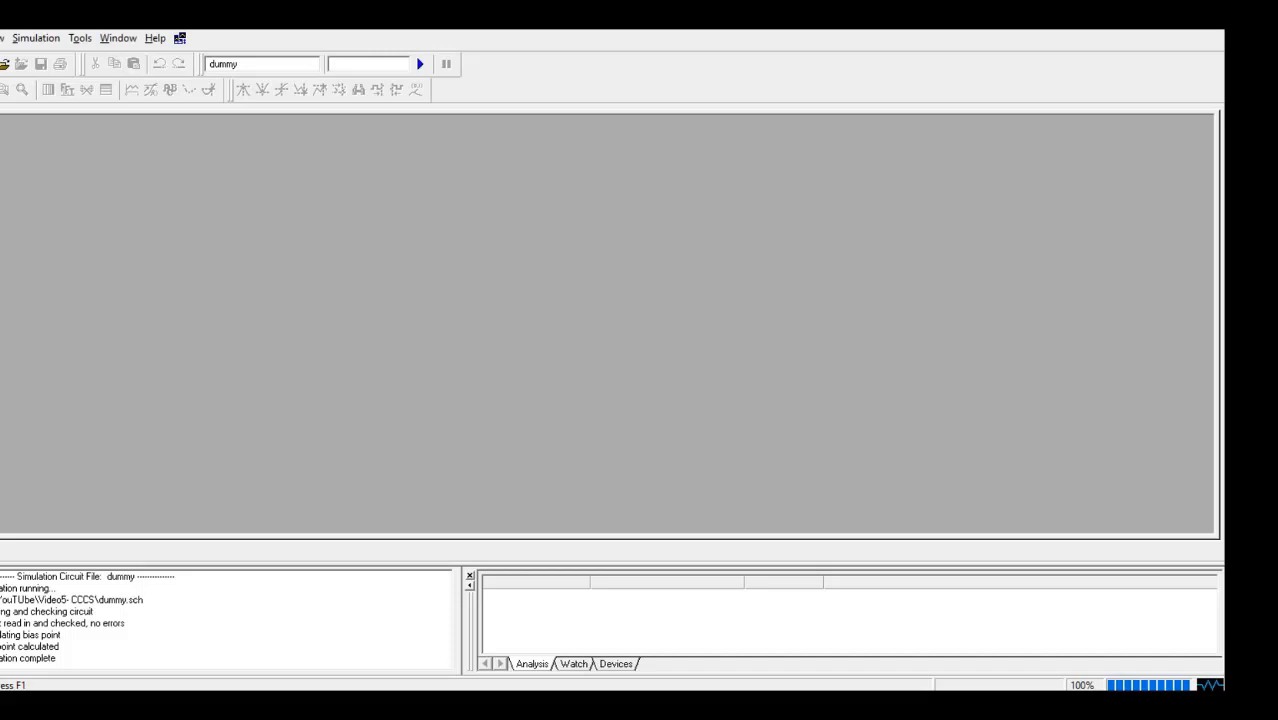
key(alt+Tab)
click(692, 56)
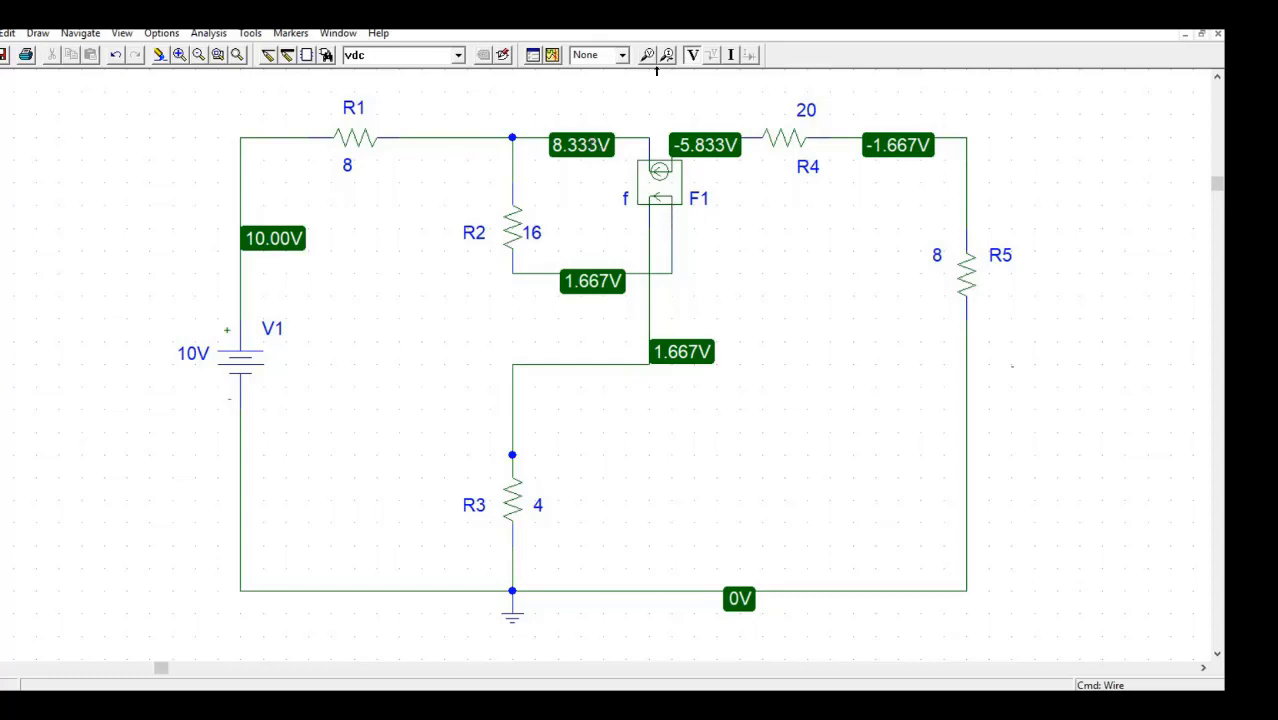
click(694, 58)
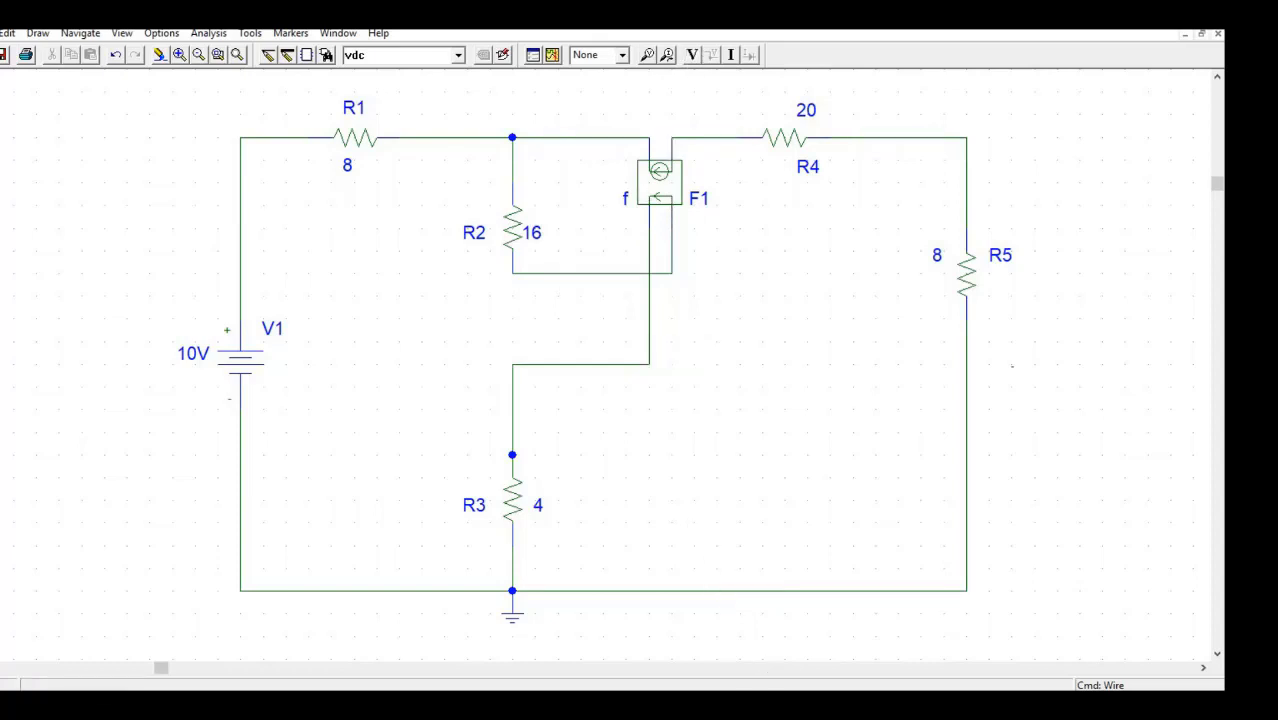
Switch to the dummy_source netlist in Notepad, enlarge its window to show every line and examine the dummy_source.CIR title.
key(alt+Tab)
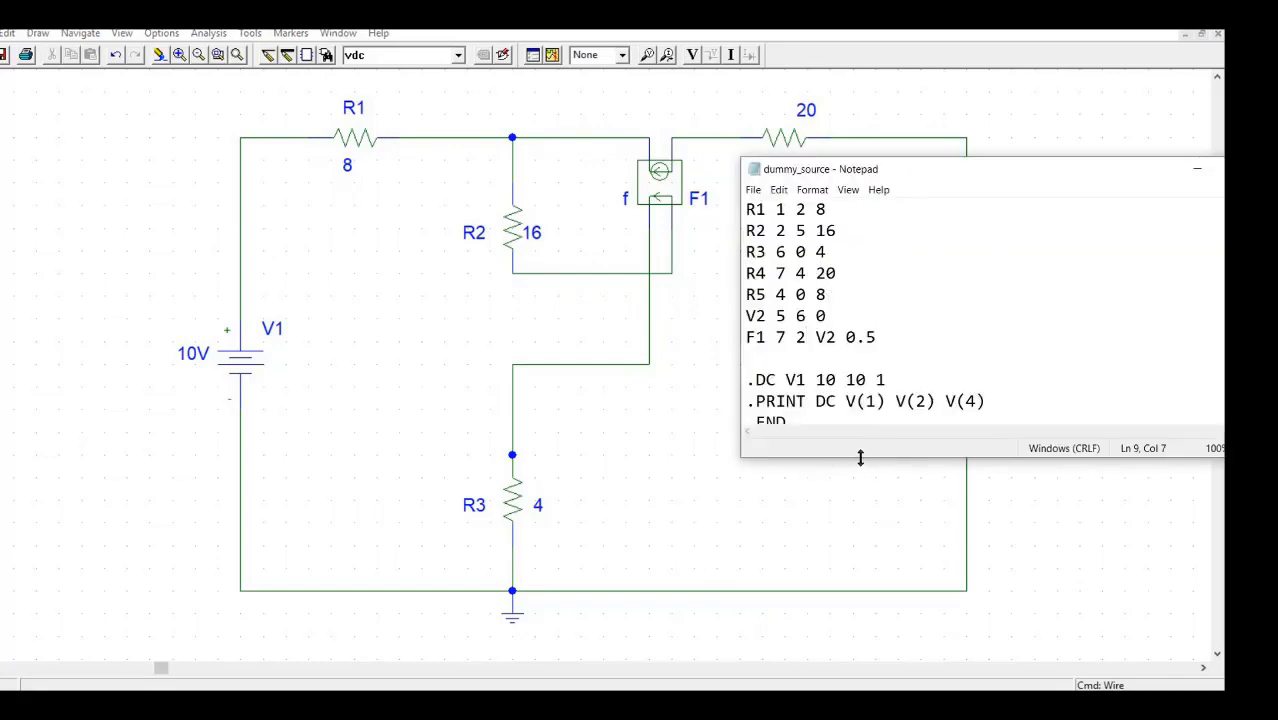
drag(860, 457, 881, 586)
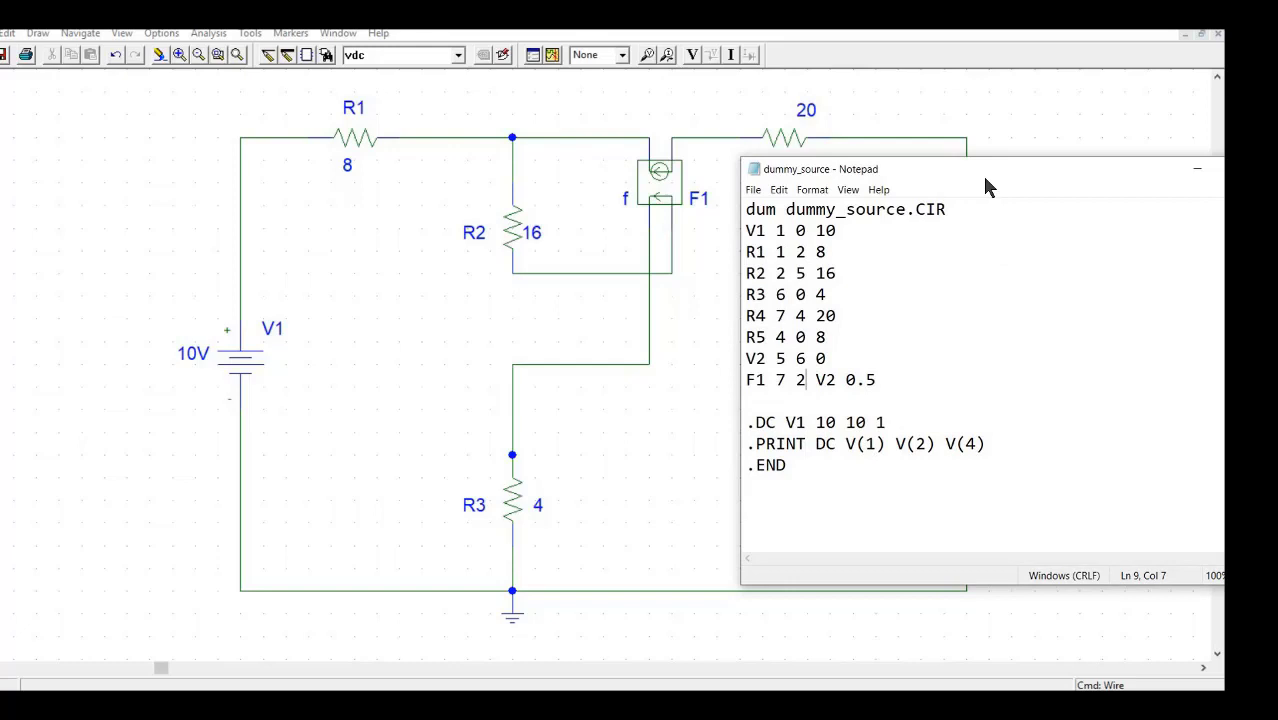
drag(981, 173, 559, 135)
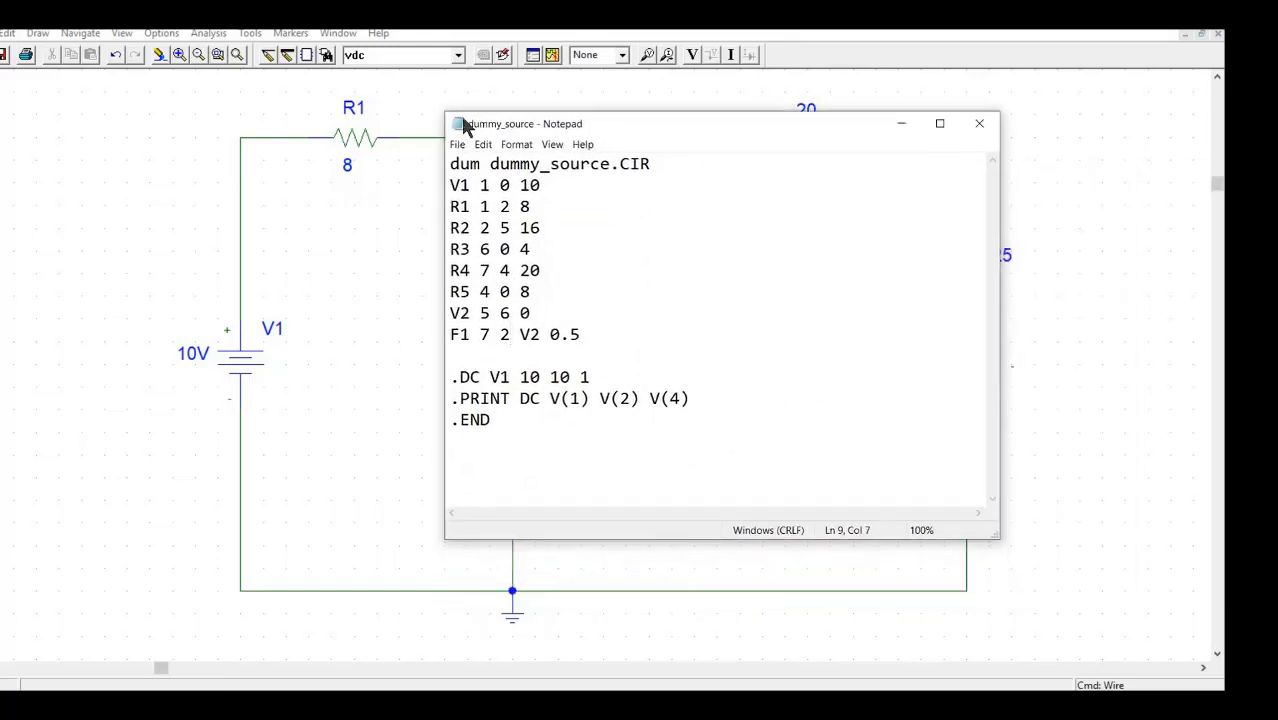
click(490, 165)
shift+click(648, 164)
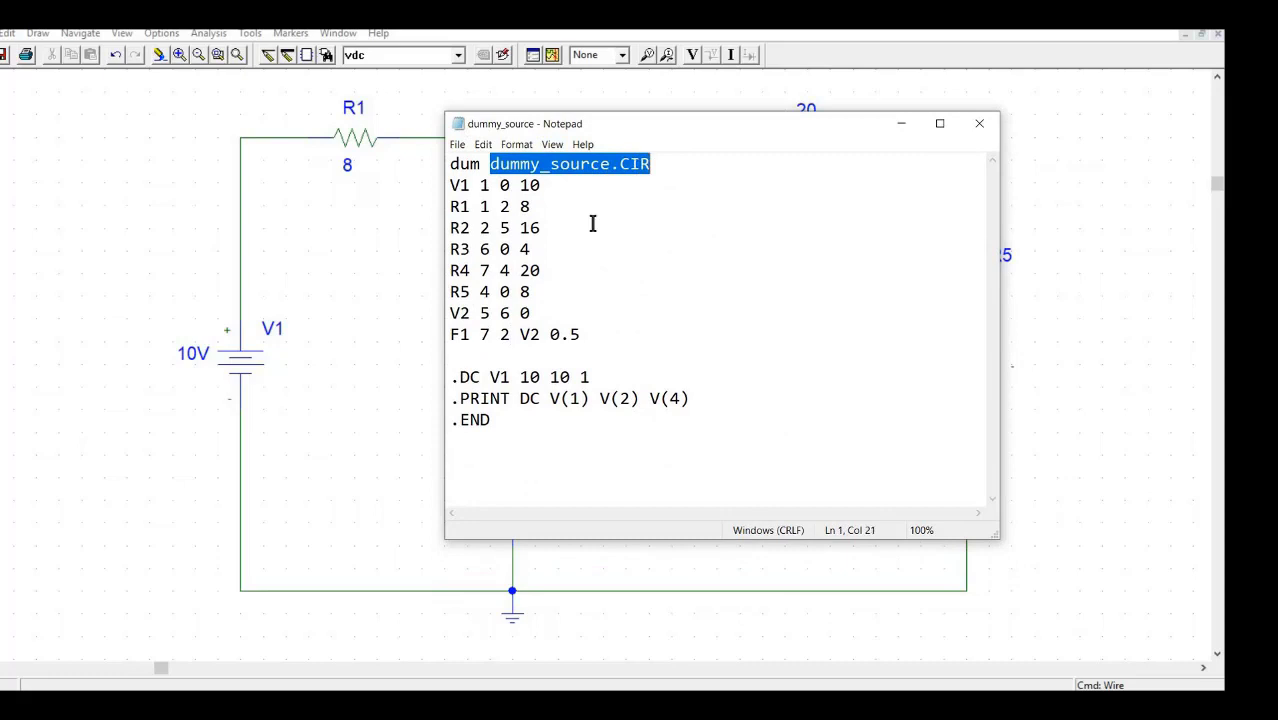
click(556, 249)
drag(589, 117, 644, 138)
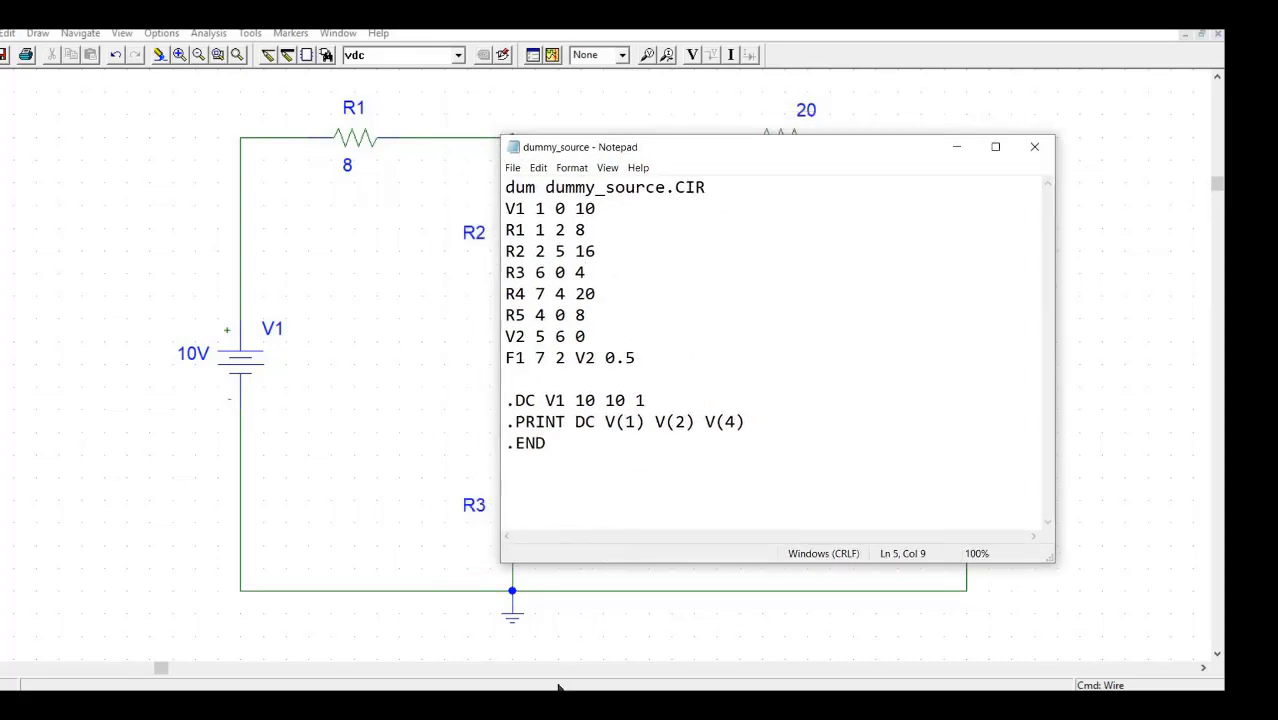
Bring up labsheet 1-1.pdf and place the dummy_source netlist window beside Fig. 5(b).
click(559, 705)
mouse_move(544, 705)
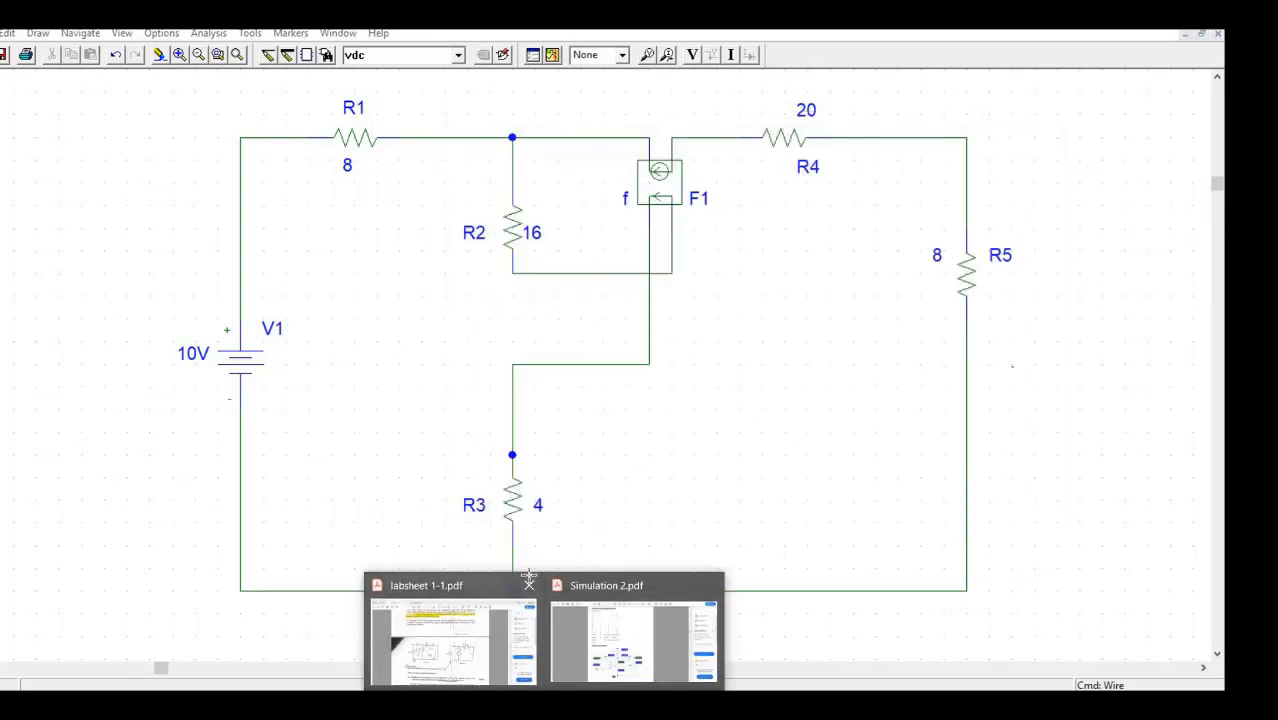
click(491, 640)
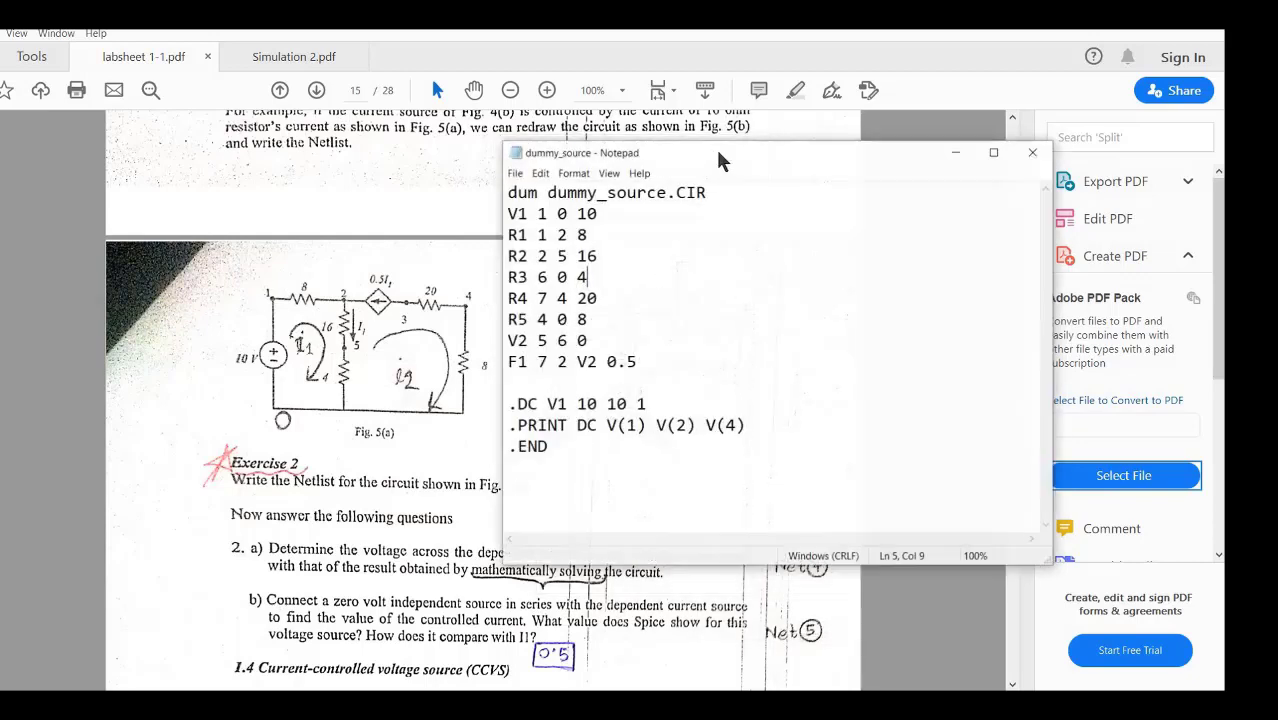
drag(720, 160, 1075, 270)
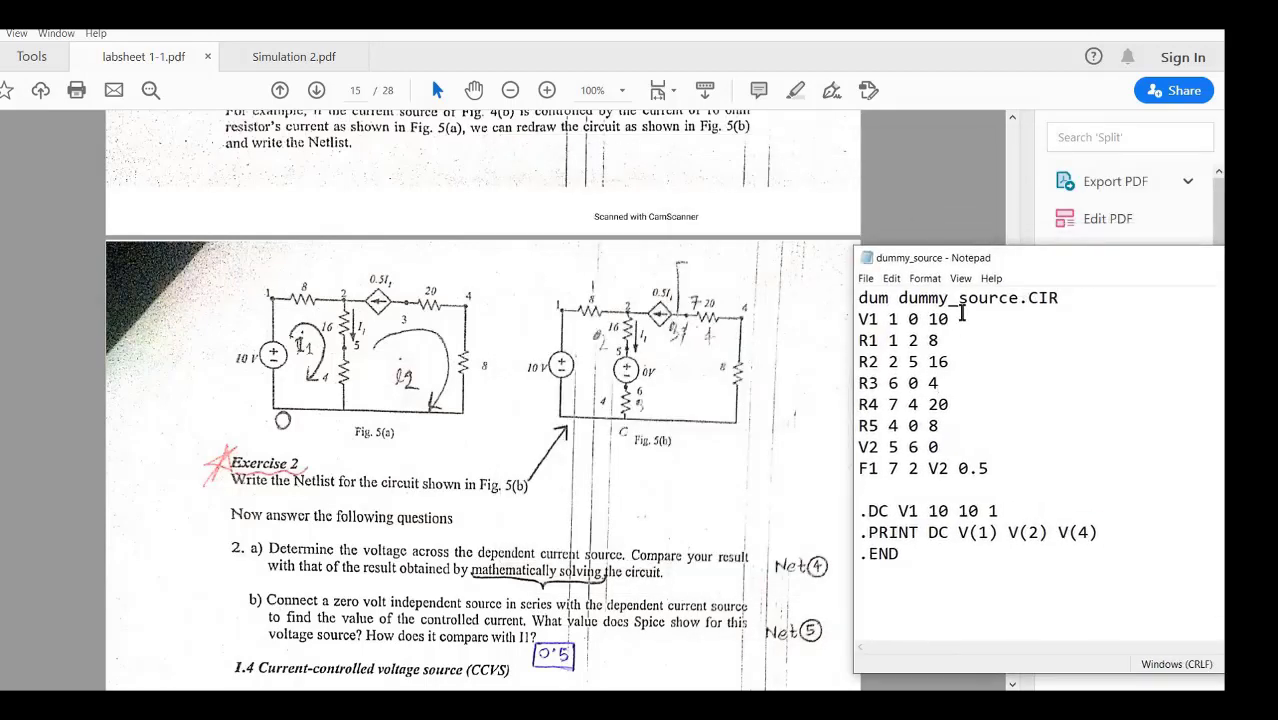
drag(970, 262, 898, 221)
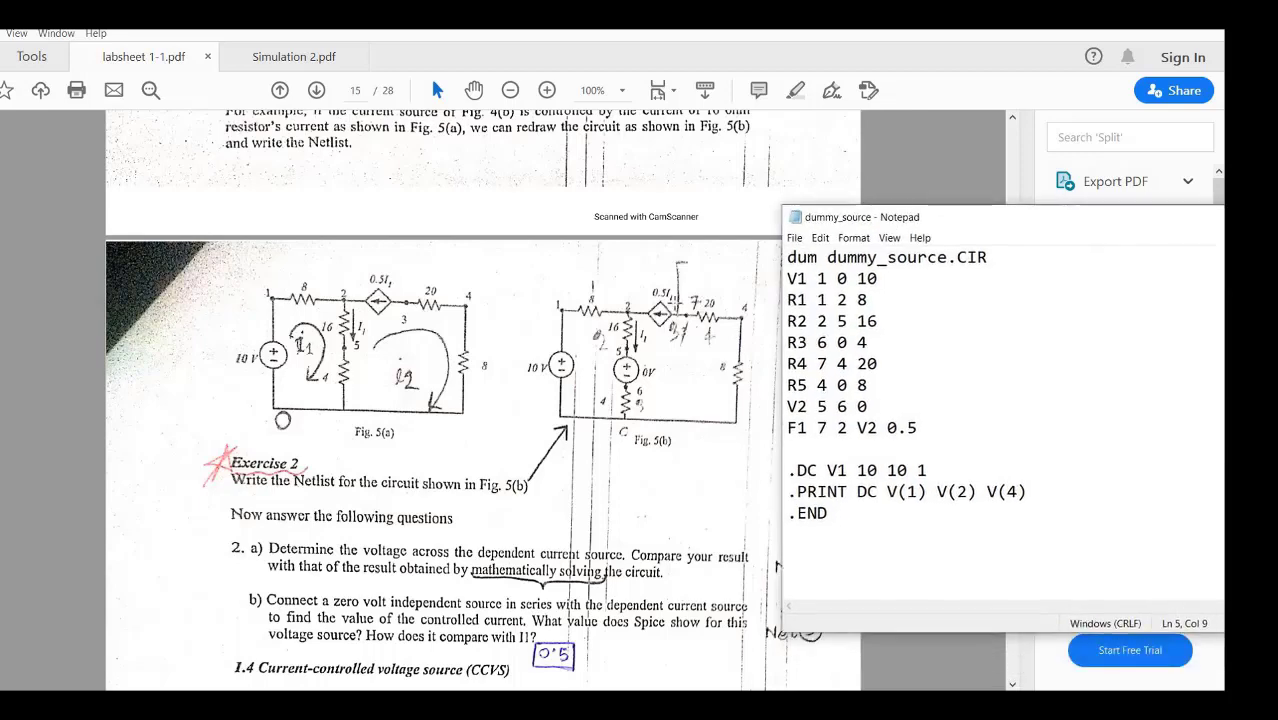
Review the labsheet's highlighted note on the 0V dummy voltage source and return to Fig. 5(b).
click(676, 303)
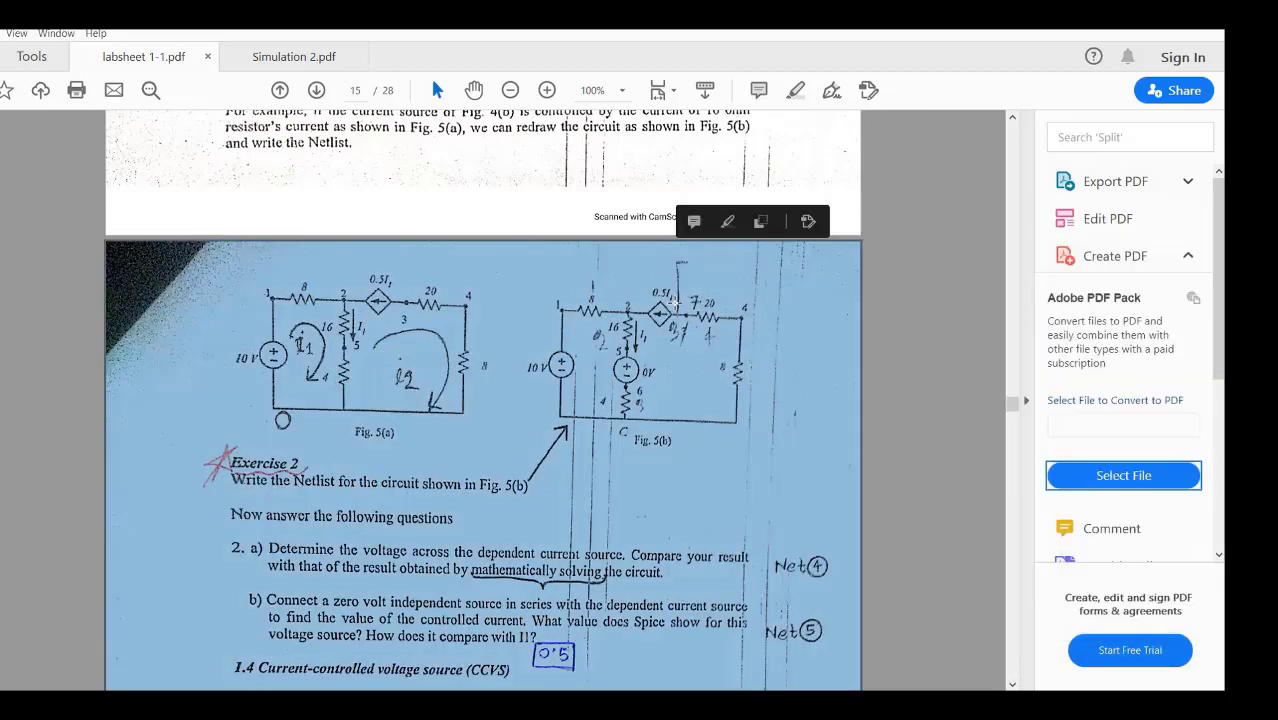
scroll(676, 305, up, 3)
click(474, 280)
click(474, 280)
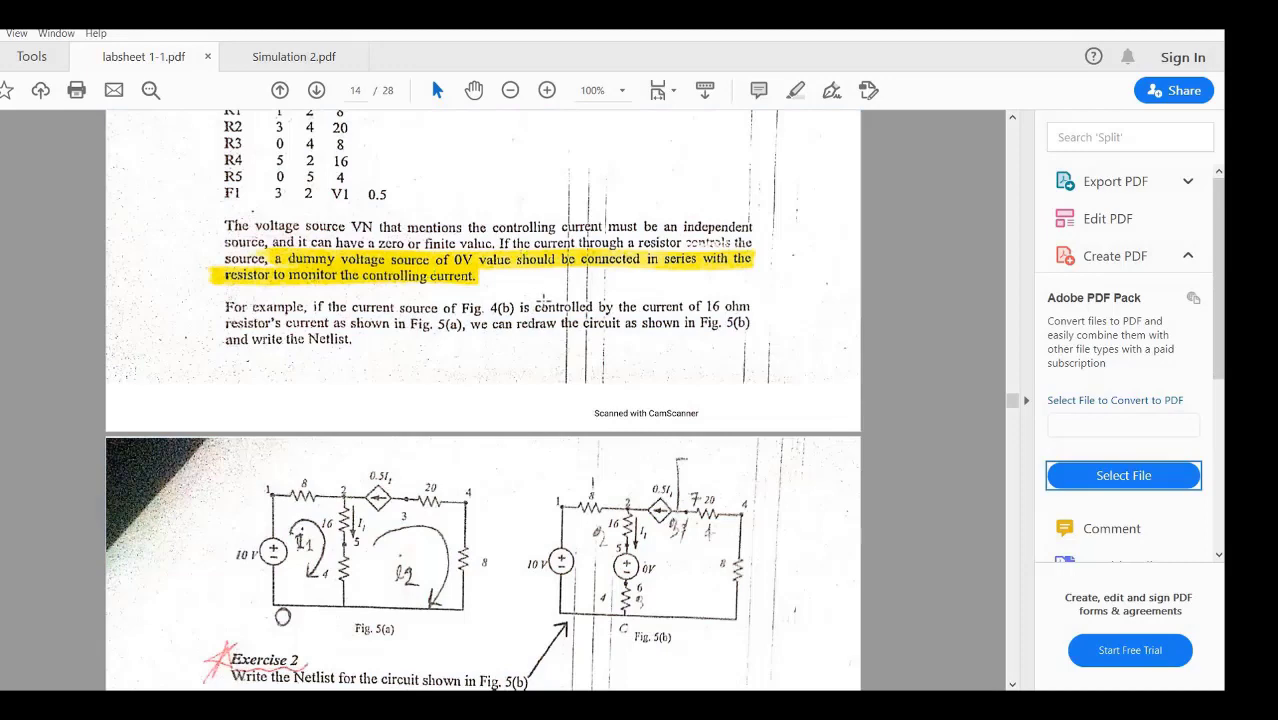
scroll(522, 340, down, 3)
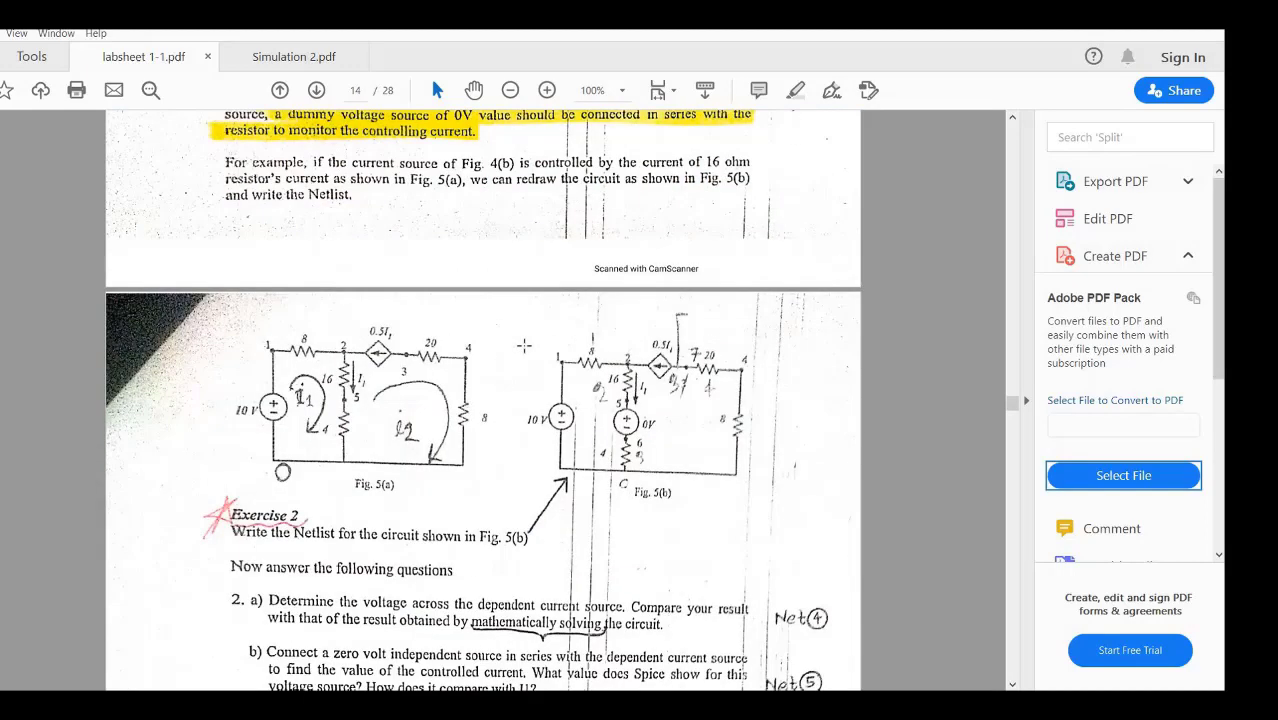
scroll(522, 345, down, 2)
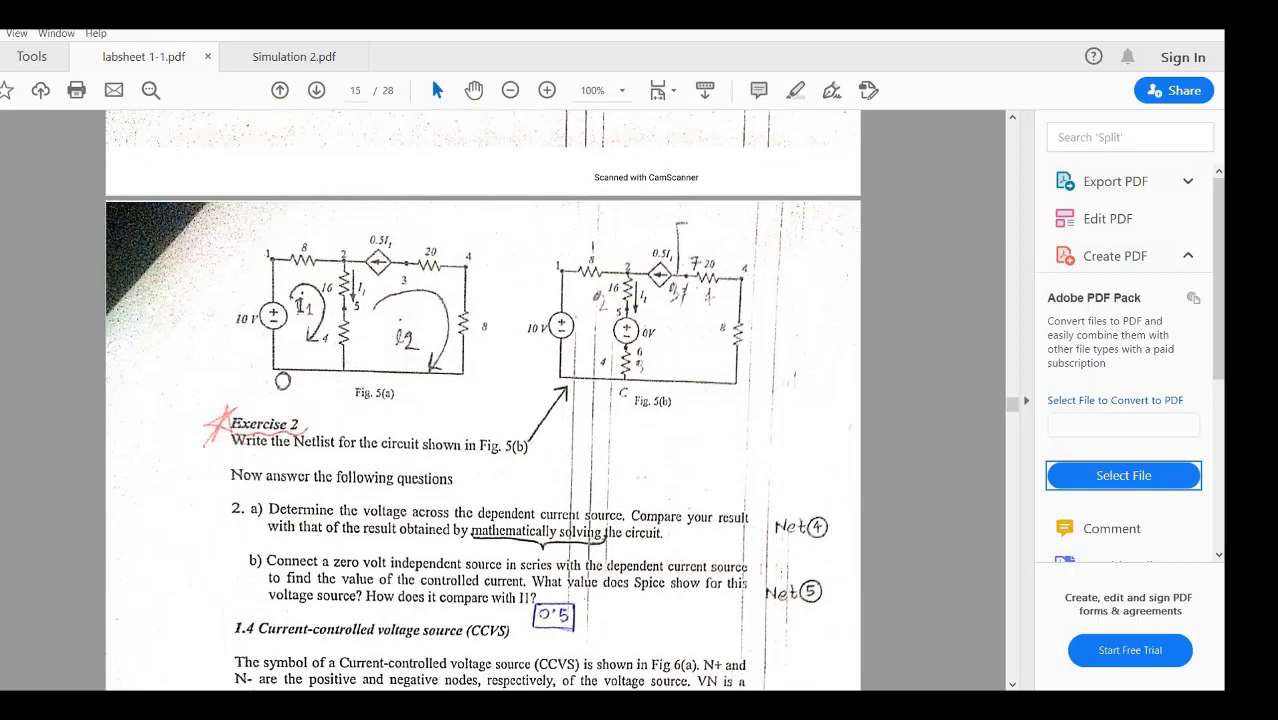
Bring the netlist back beside the labsheet and compare its V1, V2 and F1 lines with Fig. 5(b).
key(alt+Tab)
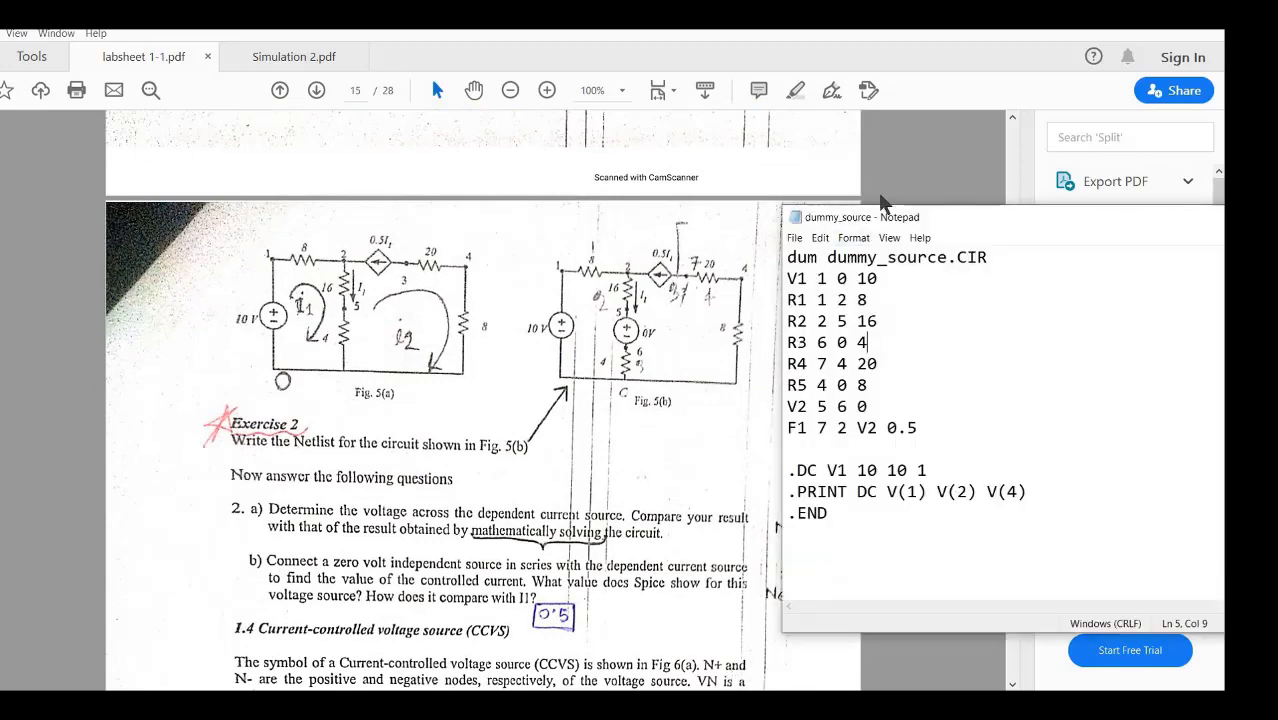
drag(882, 203, 892, 161)
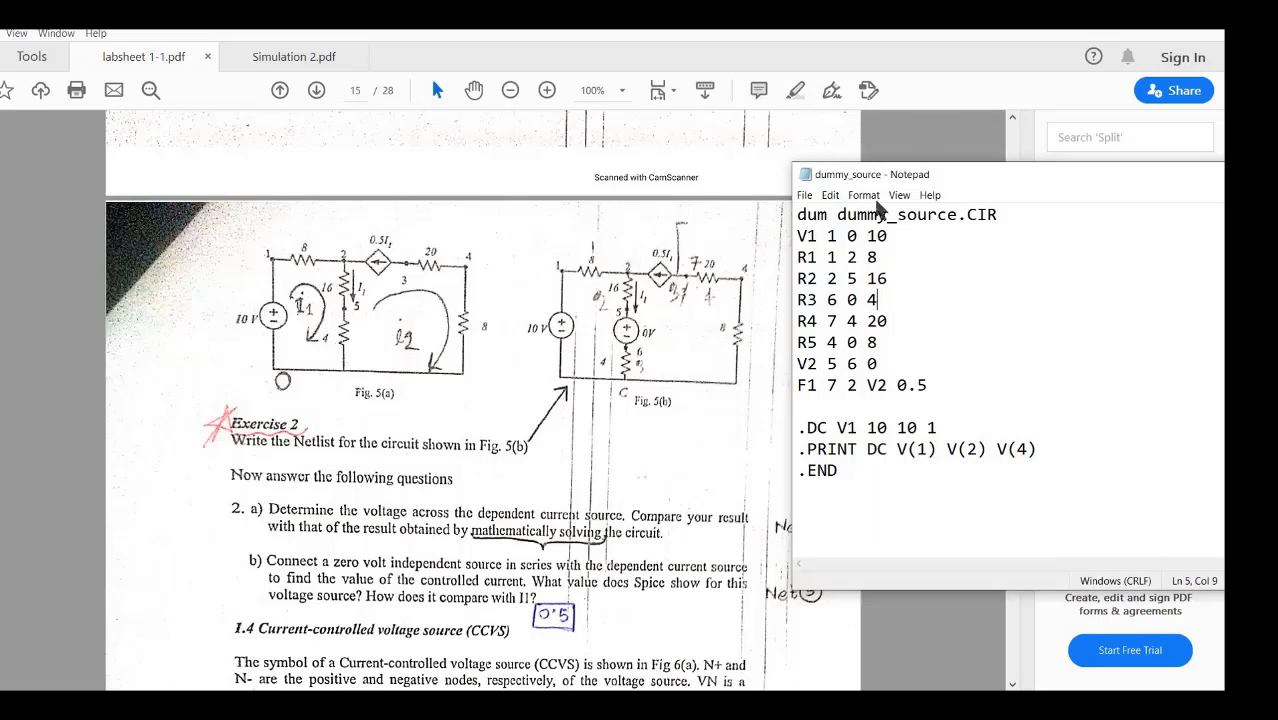
click(828, 237)
click(828, 363)
shift+click(877, 363)
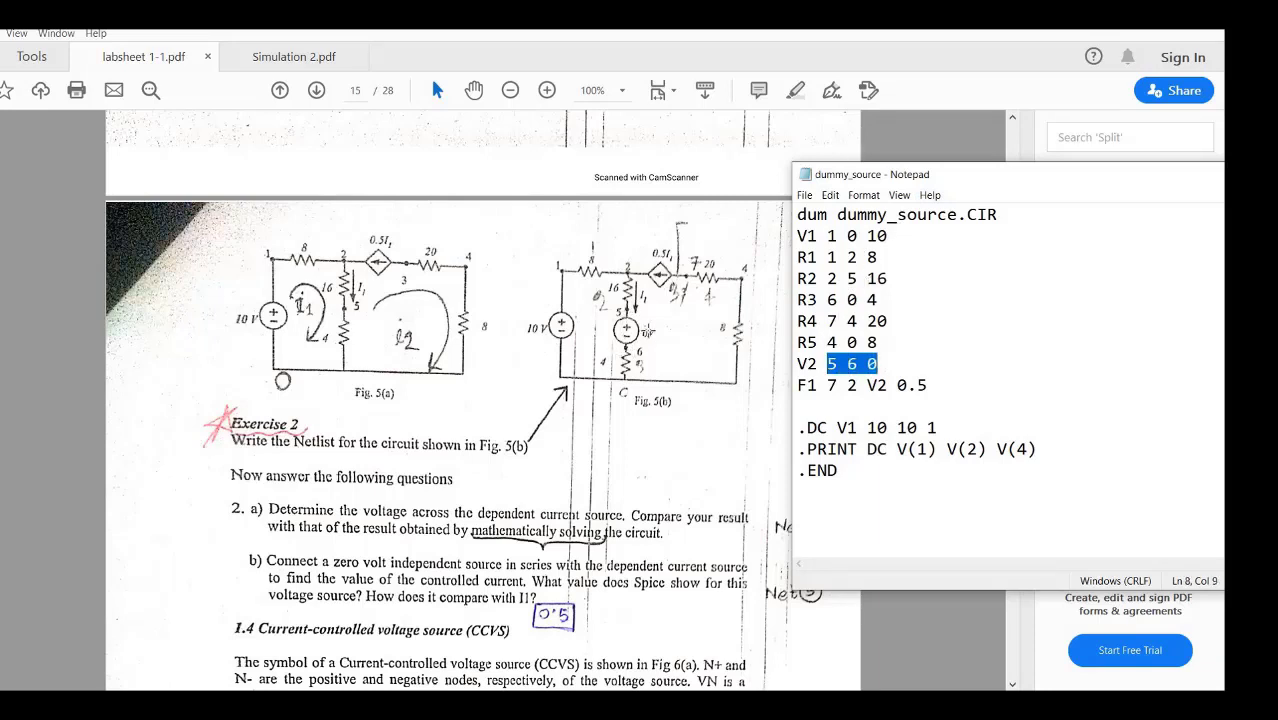
click(815, 388)
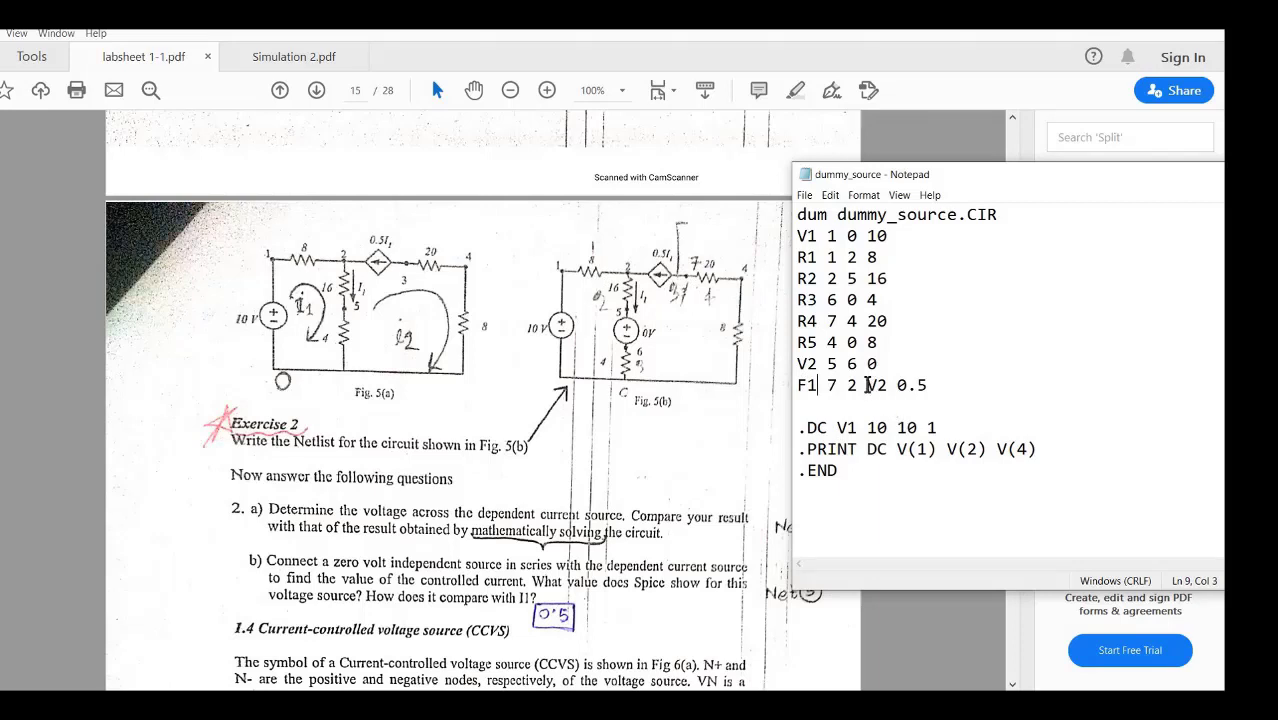
drag(866, 385, 889, 385)
double_click(961, 386)
click(961, 387)
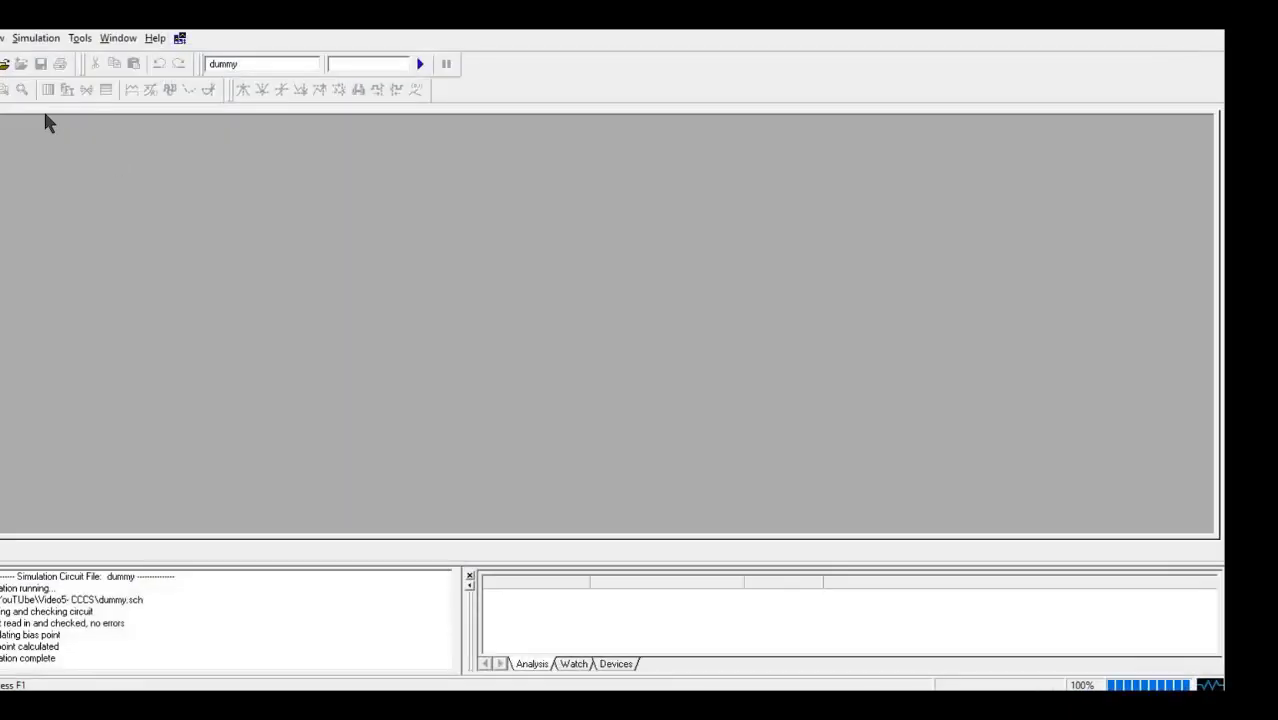
In PSpice A/D, open the dummy_source circuit file from the Video5- CCCS folder and run its simulation.
click(0, 38)
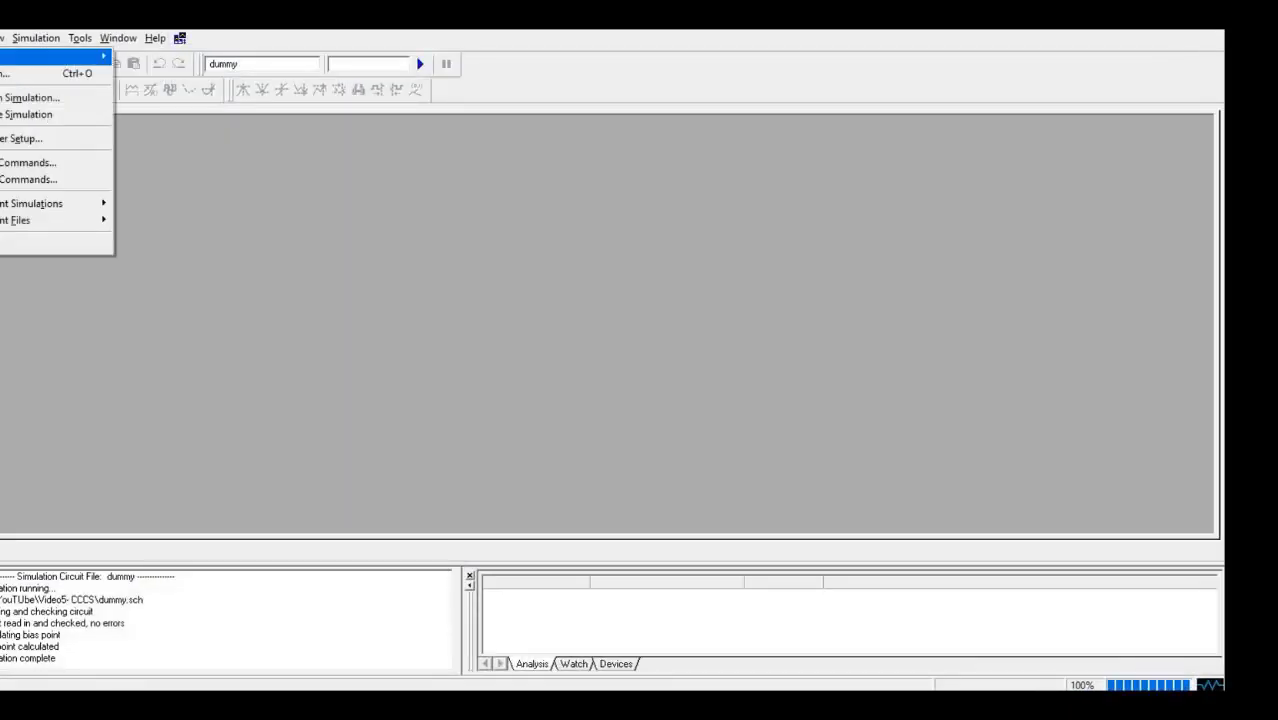
click(20, 73)
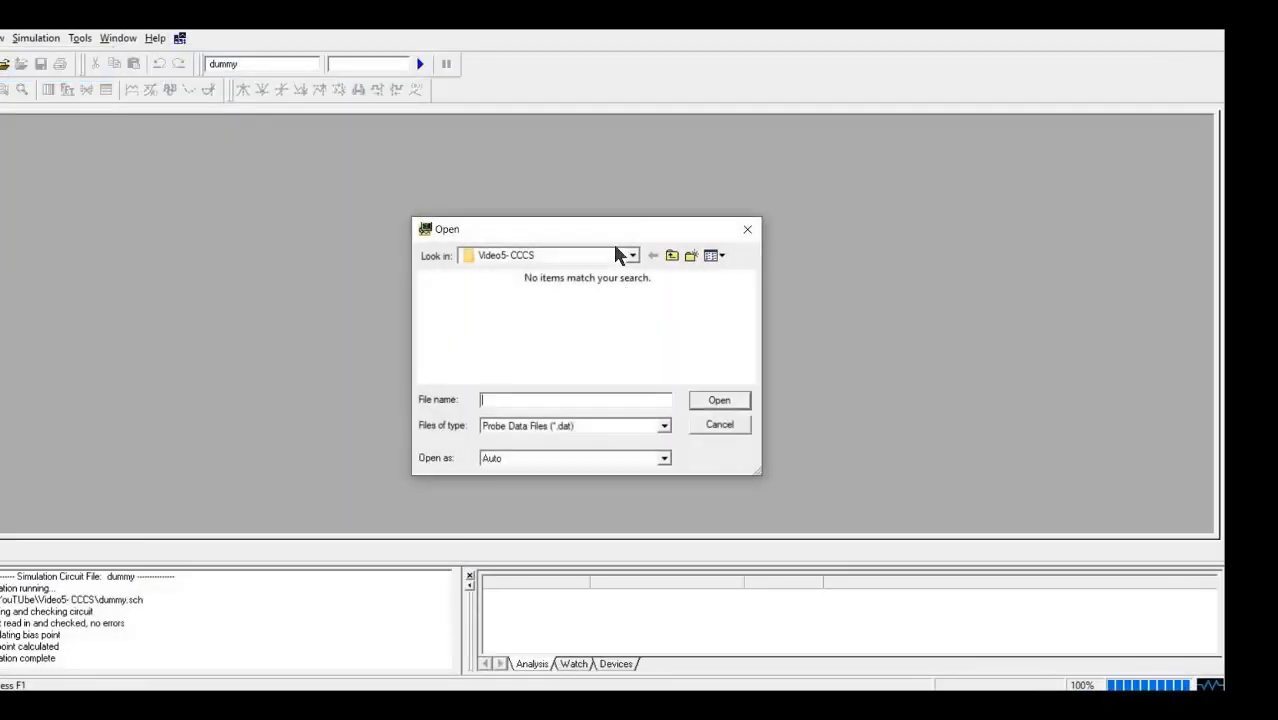
click(664, 428)
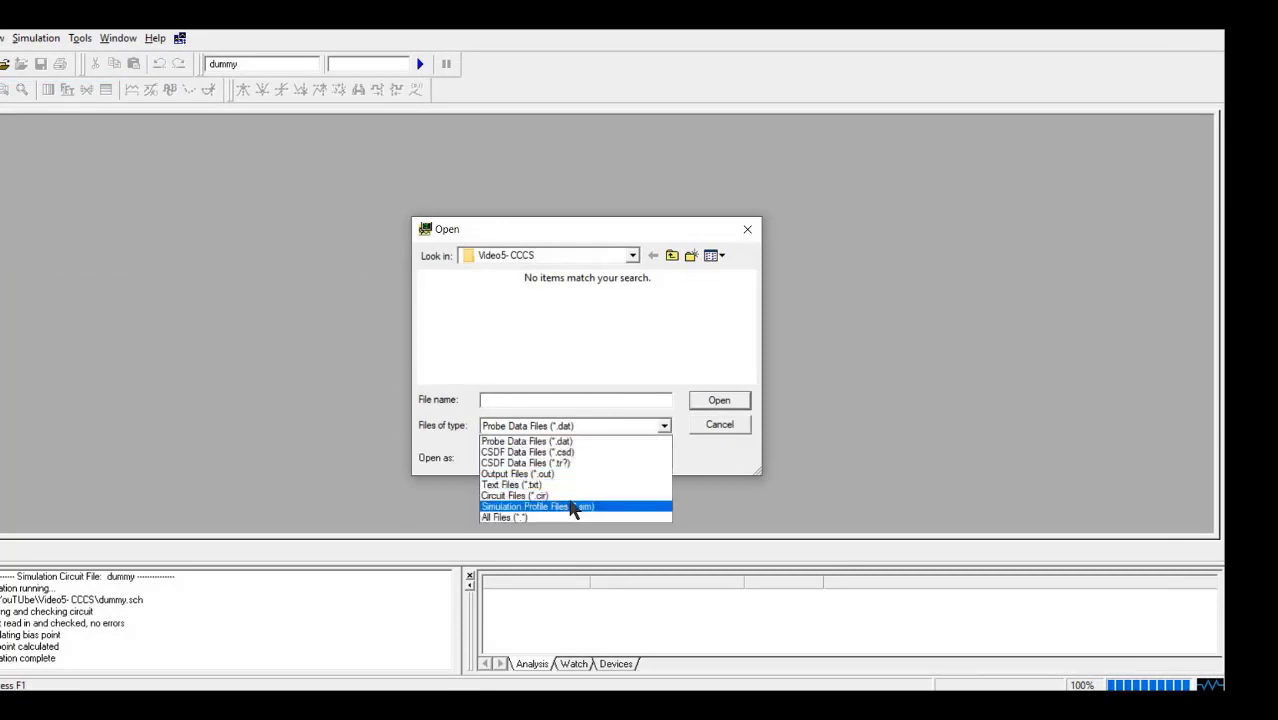
click(572, 496)
double_click(548, 322)
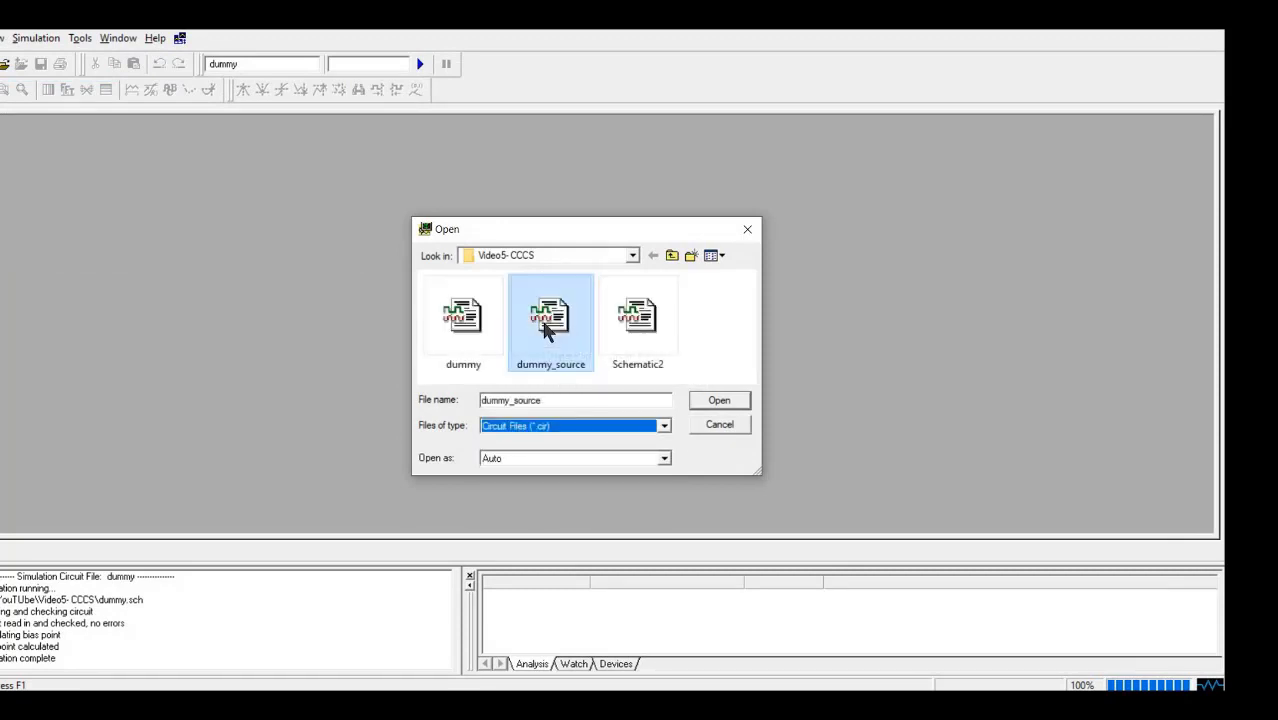
click(419, 63)
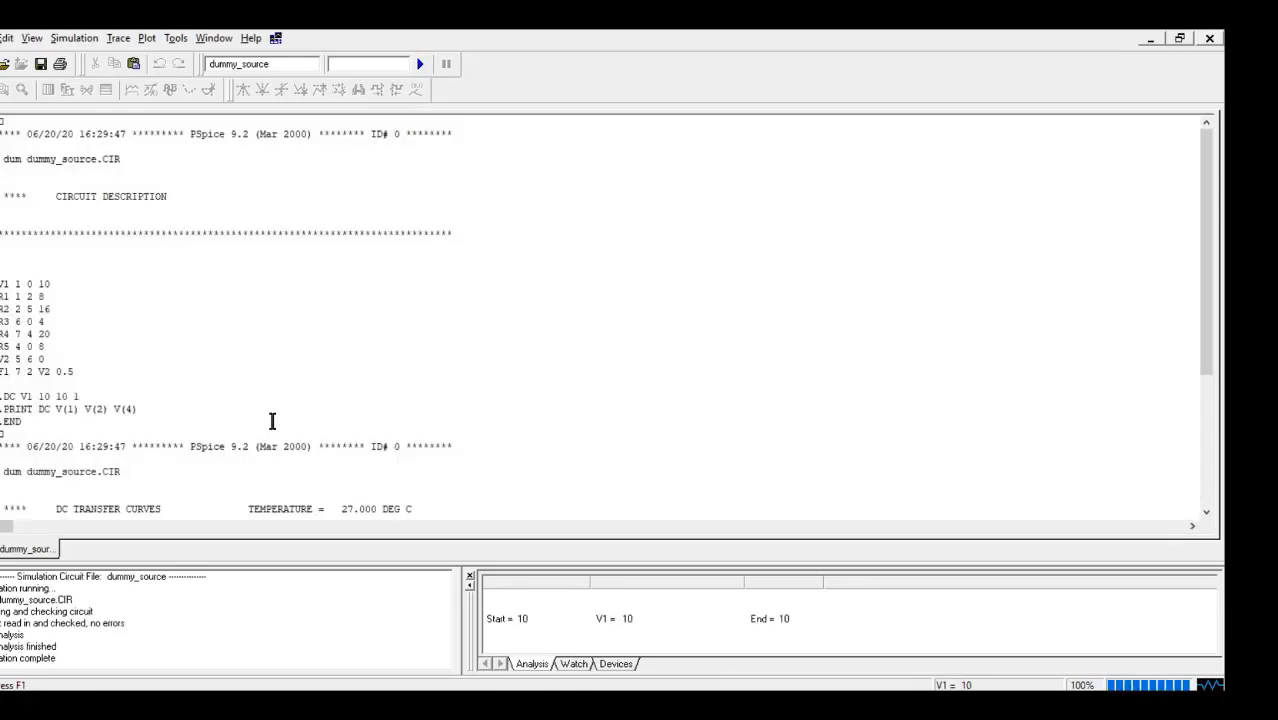
Examine the V(1), V(2) and V(4) results in the simulation output and return to the circuit schematic.
drag(1207, 200, 1212, 338)
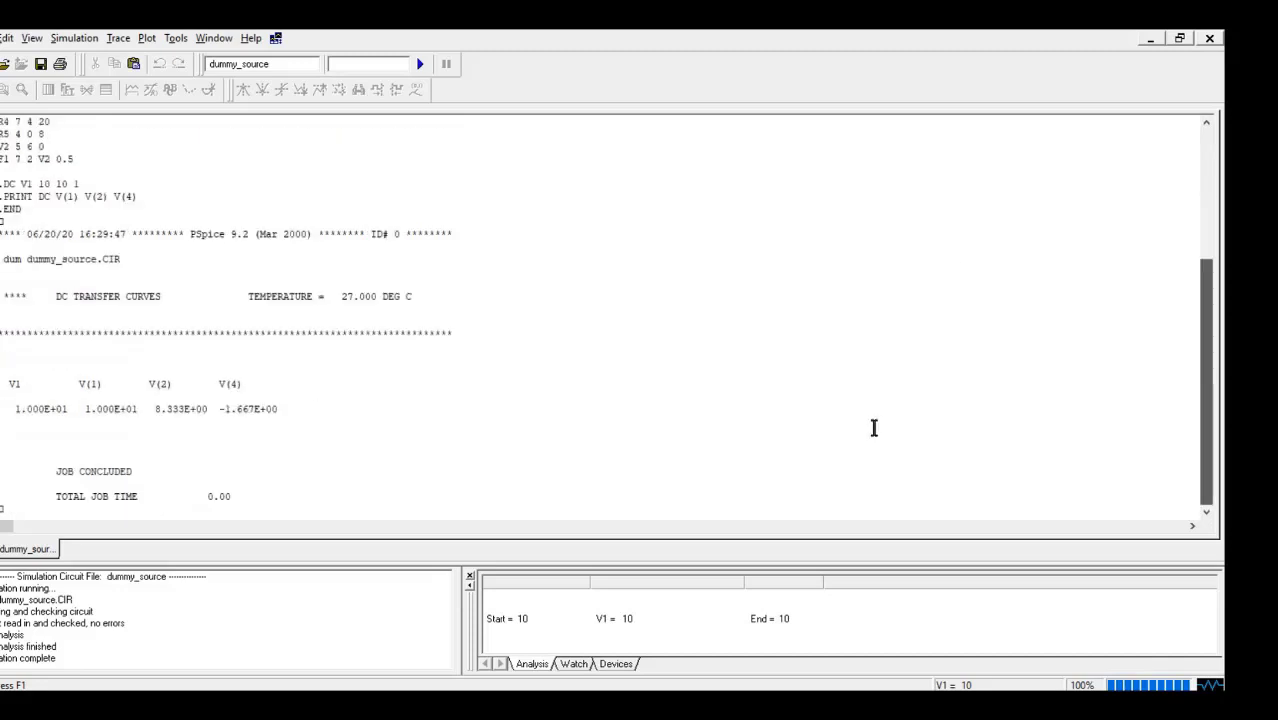
drag(85, 410, 121, 434)
click(121, 433)
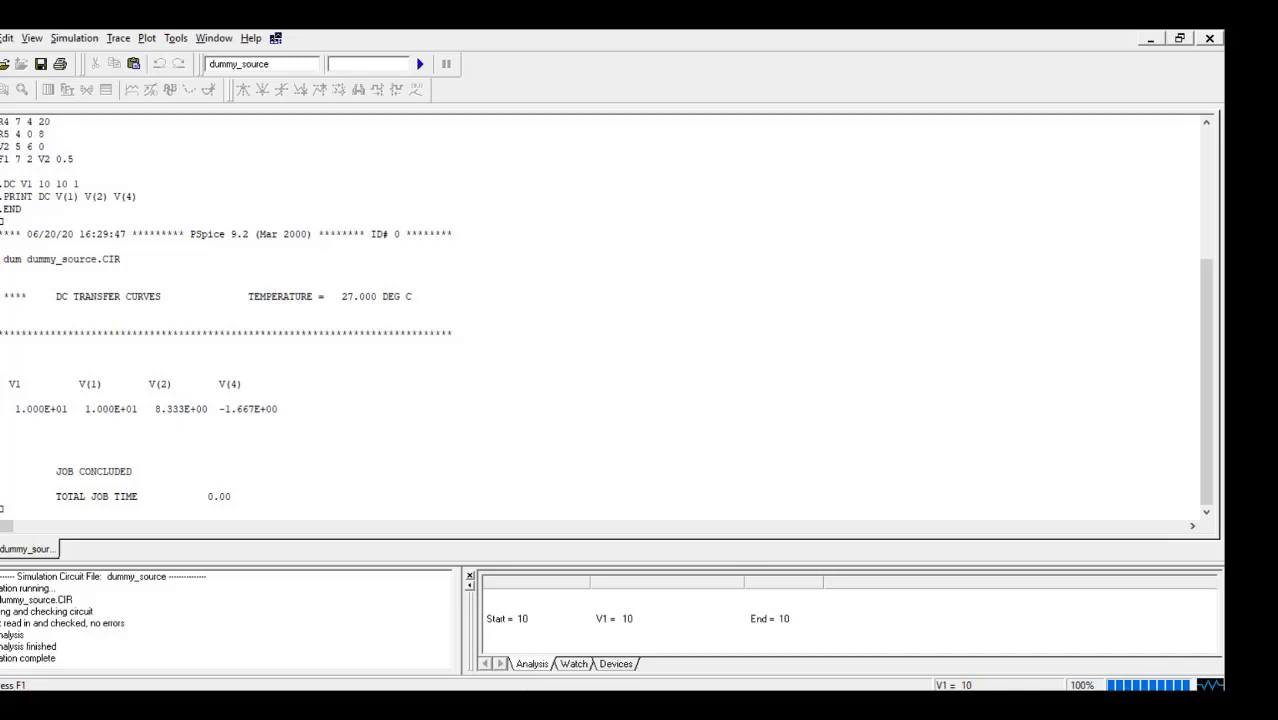
key(alt+Tab)
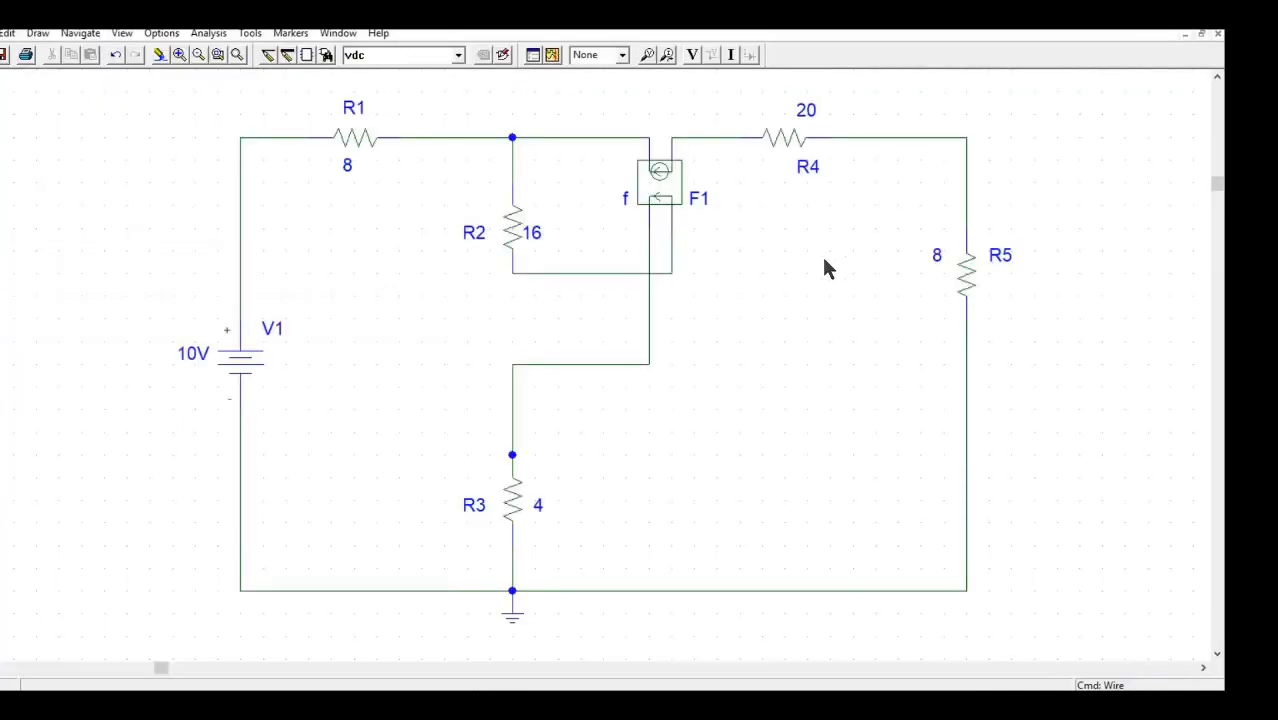